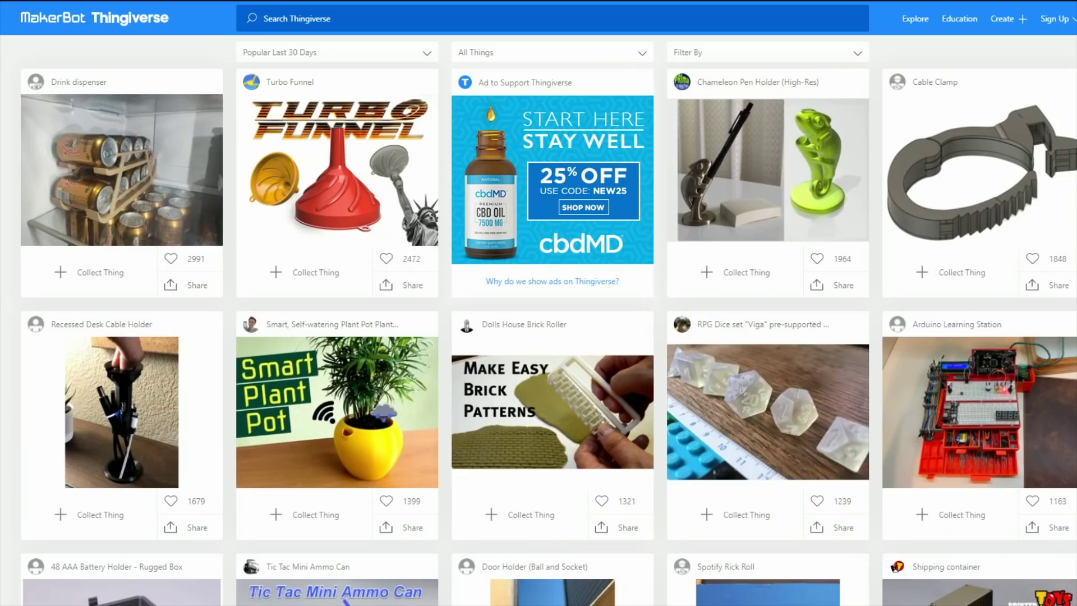
Browse the popular things from the last 30 days across the first three result pages for printable models.
{"action": "scroll", "coordinate": [549, 320], "scroll_direction": "down", "scroll_amount": 4}
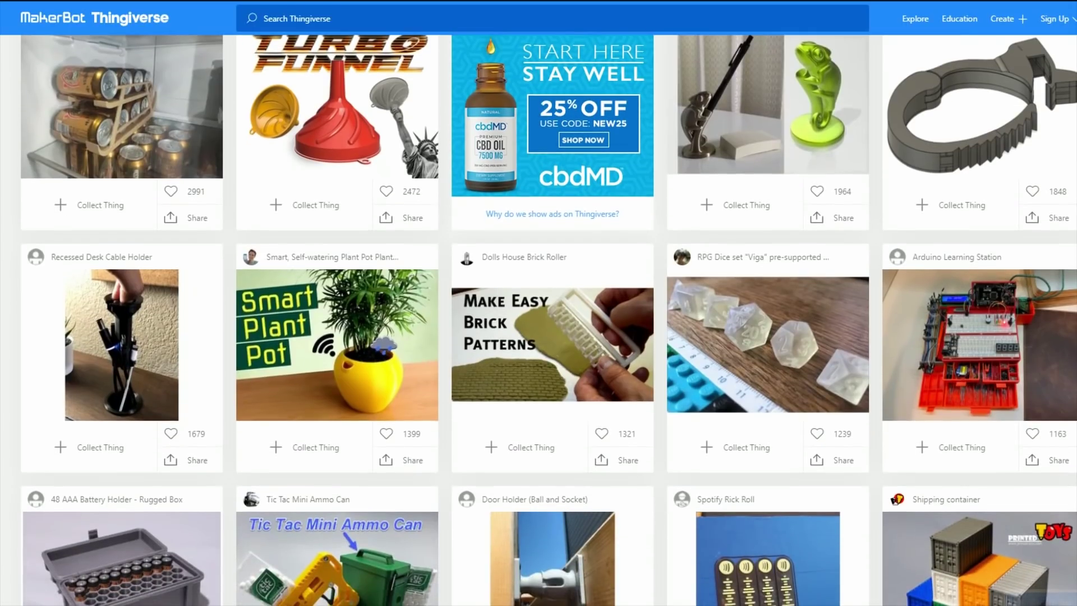
{"action": "scroll", "coordinate": [539, 320], "scroll_direction": "down", "scroll_amount": 5}
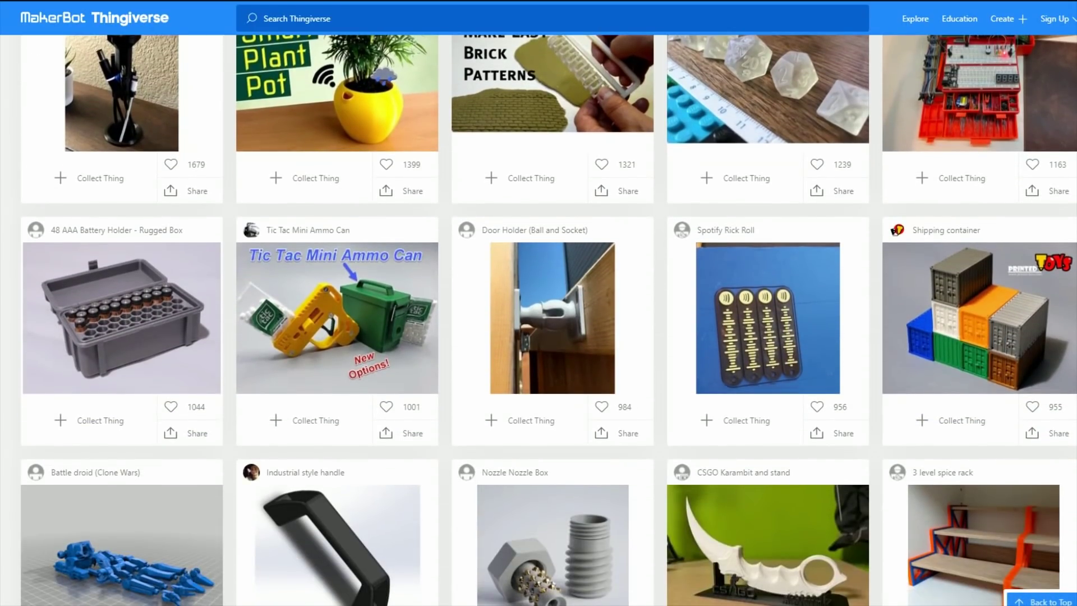
{"action": "scroll", "coordinate": [549, 320], "scroll_direction": "down", "scroll_amount": 3}
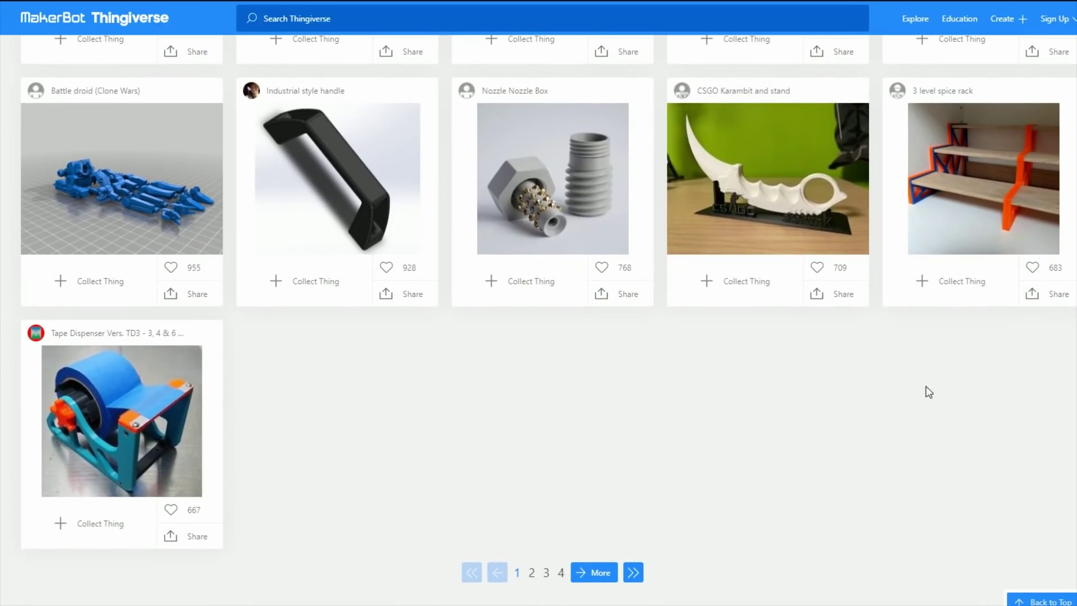
{"action": "left_click", "coordinate": [594, 572]}
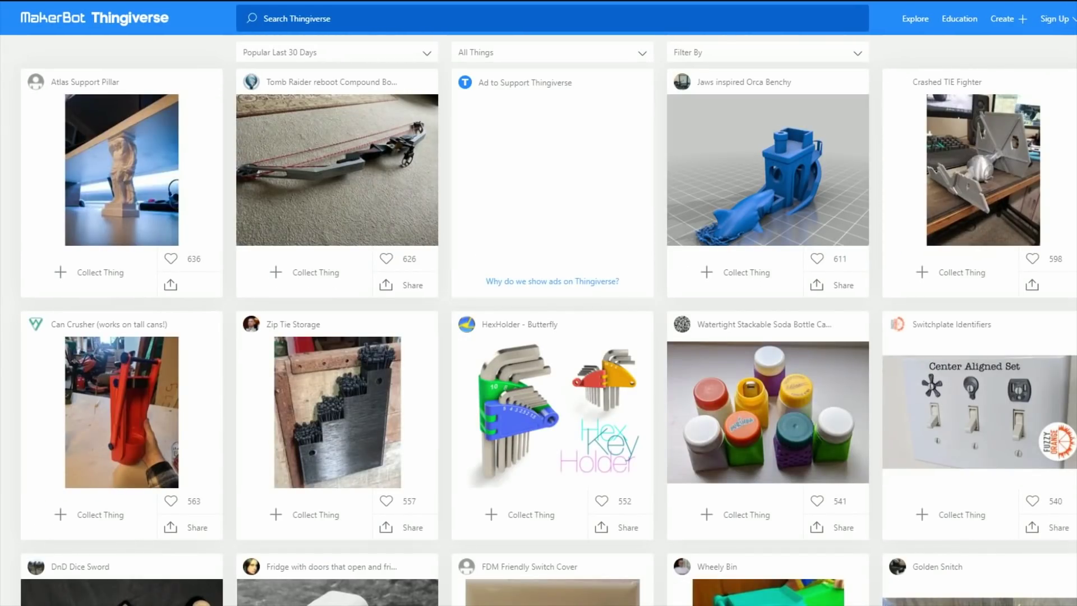
{"action": "scroll", "coordinate": [548, 320], "scroll_direction": "down", "scroll_amount": 6}
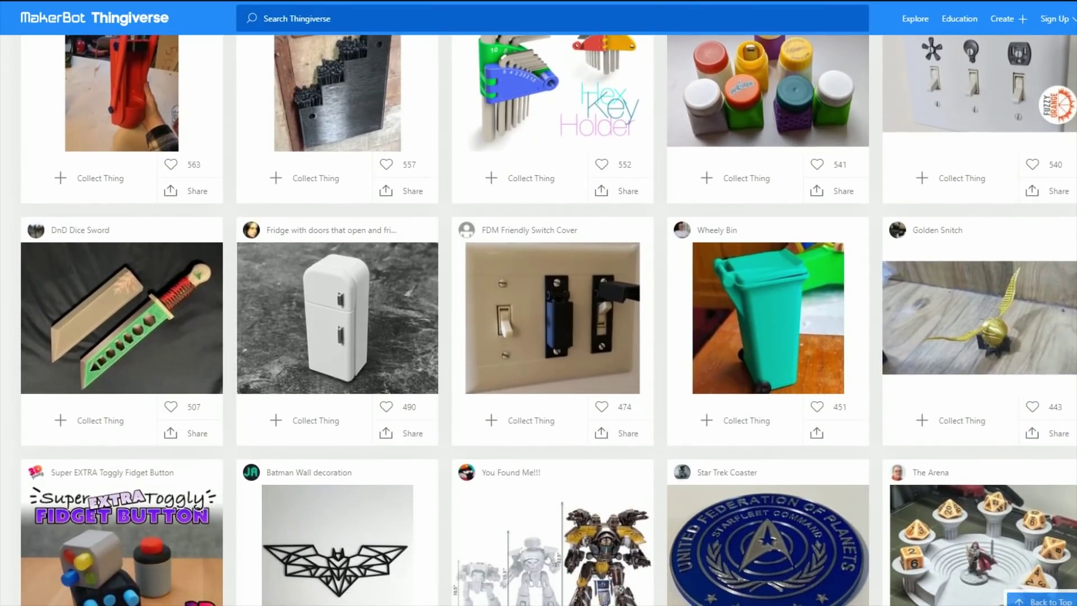
{"action": "scroll", "coordinate": [549, 319], "scroll_direction": "down", "scroll_amount": 5}
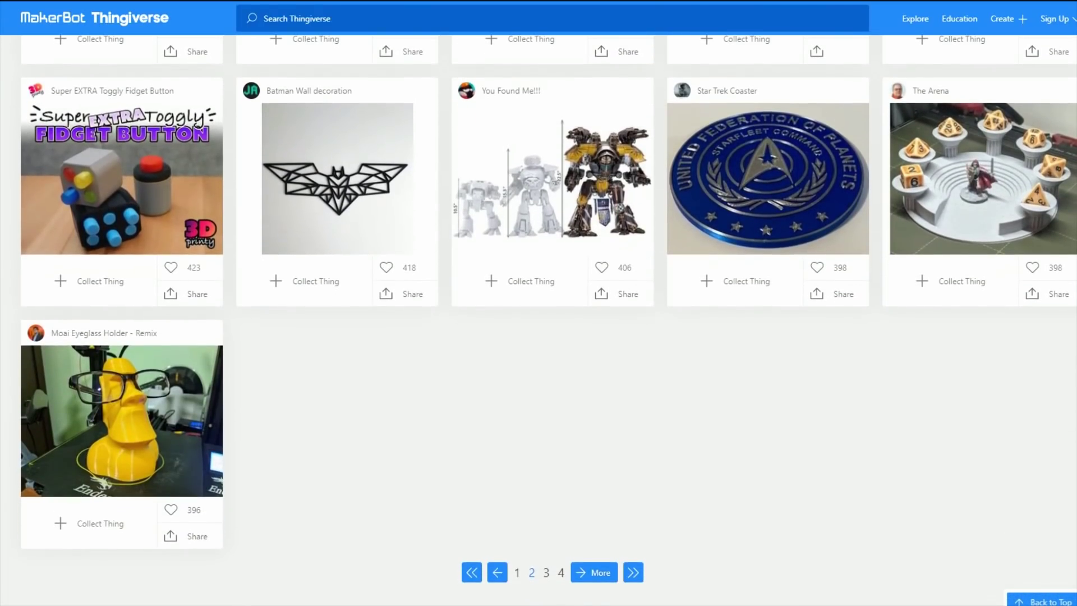
{"action": "left_click", "coordinate": [597, 573]}
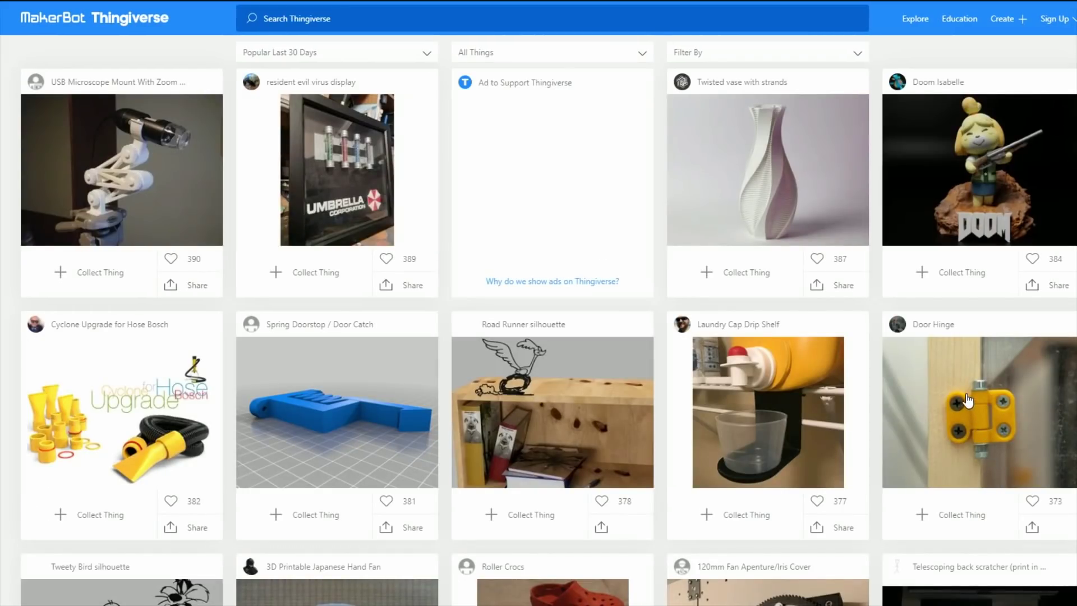
{"action": "scroll", "coordinate": [999, 423], "scroll_direction": "down", "scroll_amount": 10}
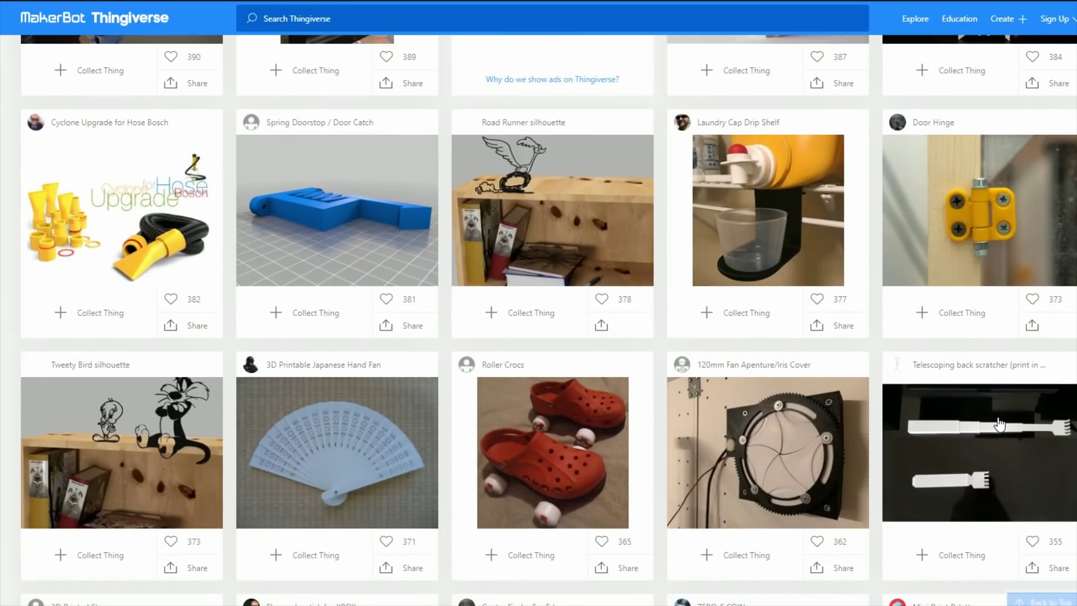
{"action": "scroll", "coordinate": [999, 422], "scroll_direction": "down", "scroll_amount": 2}
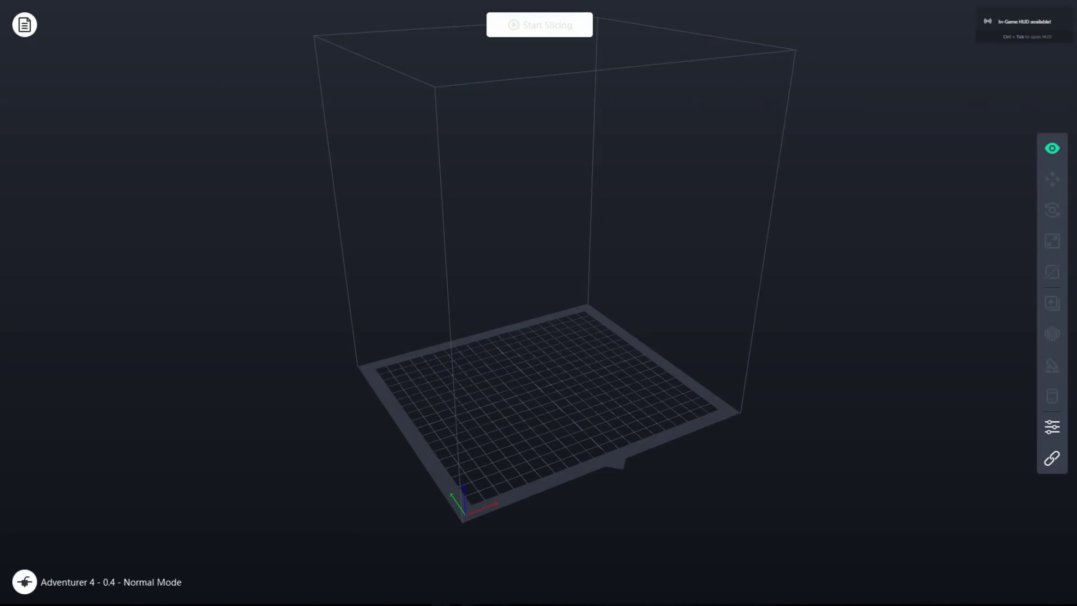
Switch to FlashPrint, load Hercules_Medallion symbolofthegods.stl and centre it on the build platform.
{"action": "left_click", "coordinate": [24, 24]}
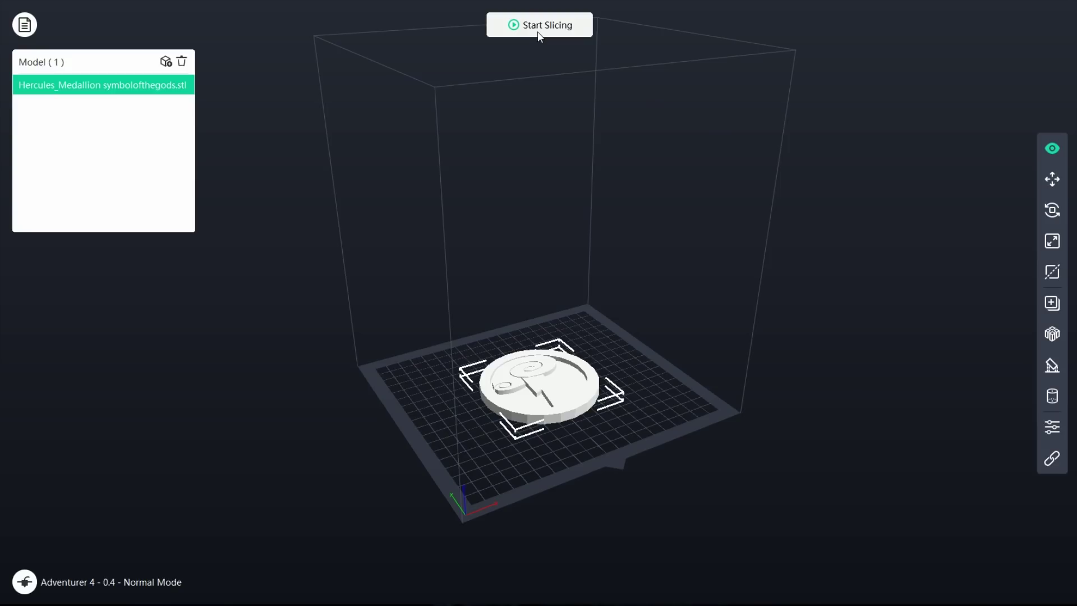
{"action": "left_click", "coordinate": [1054, 179]}
{"action": "left_click", "coordinate": [953, 318]}
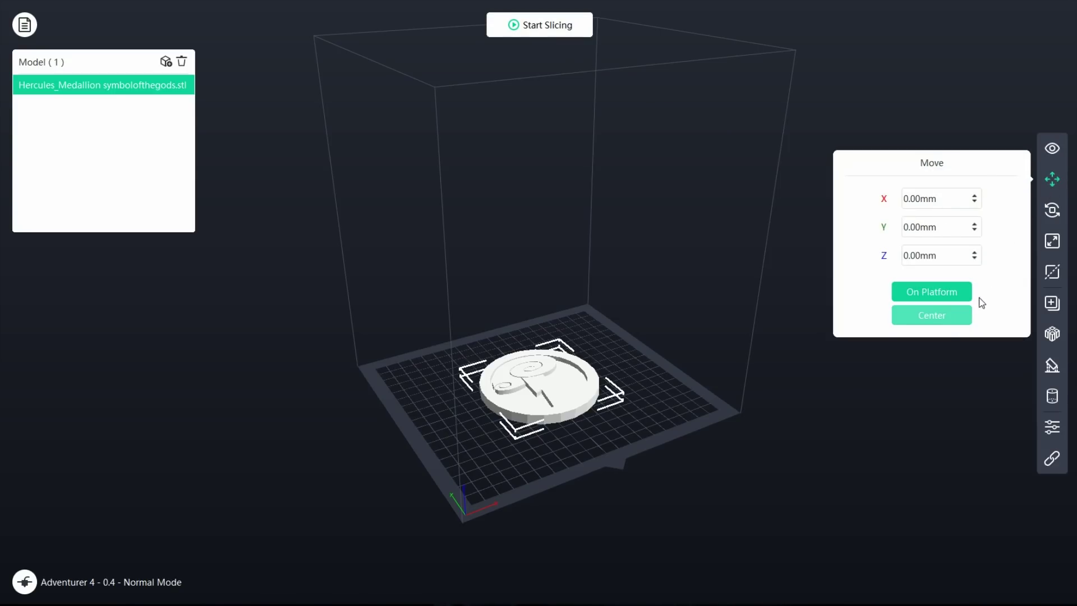
Rotate the medallion a full turn about X and a full turn about Y in 90° increments.
{"action": "left_click", "coordinate": [1053, 210]}
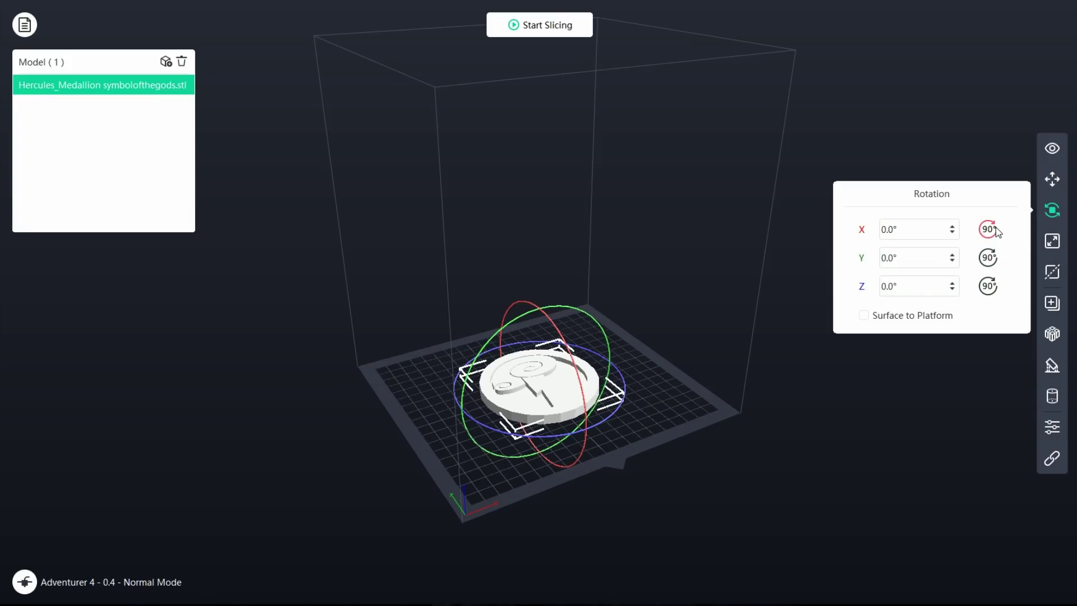
{"action": "left_click", "coordinate": [996, 228]}
{"action": "left_click", "coordinate": [996, 228]}
{"action": "left_click", "coordinate": [996, 227]}
{"action": "left_click", "coordinate": [996, 228]}
{"action": "left_click", "coordinate": [988, 259]}
{"action": "left_click", "coordinate": [988, 259]}
{"action": "left_click", "coordinate": [988, 259]}
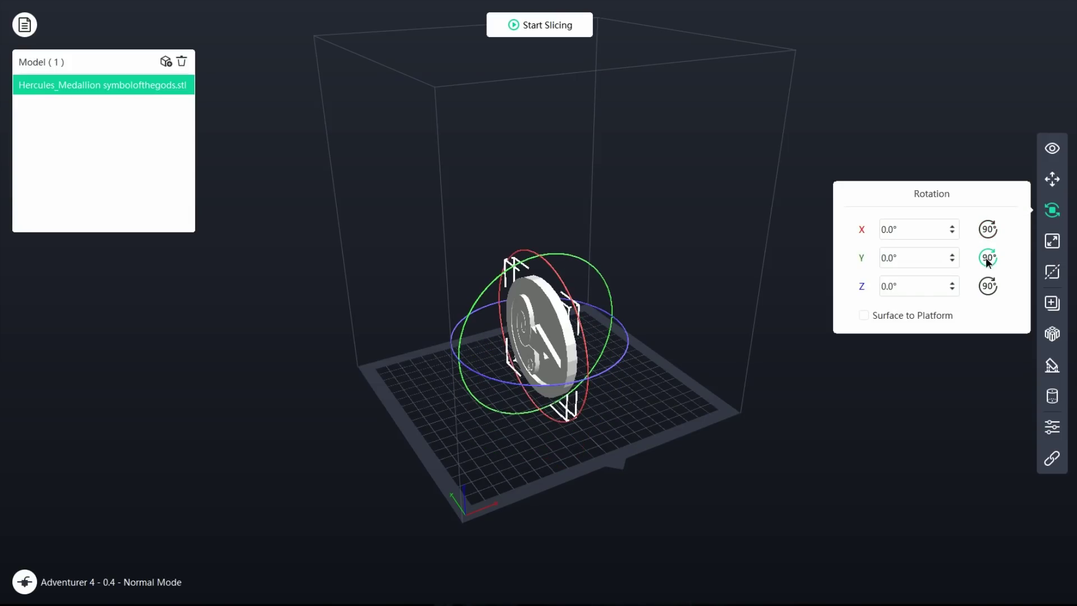
{"action": "left_click", "coordinate": [988, 259]}
Scale the medallion uniformly to the maximum size that fits the build platform.
{"action": "left_click", "coordinate": [1052, 242]}
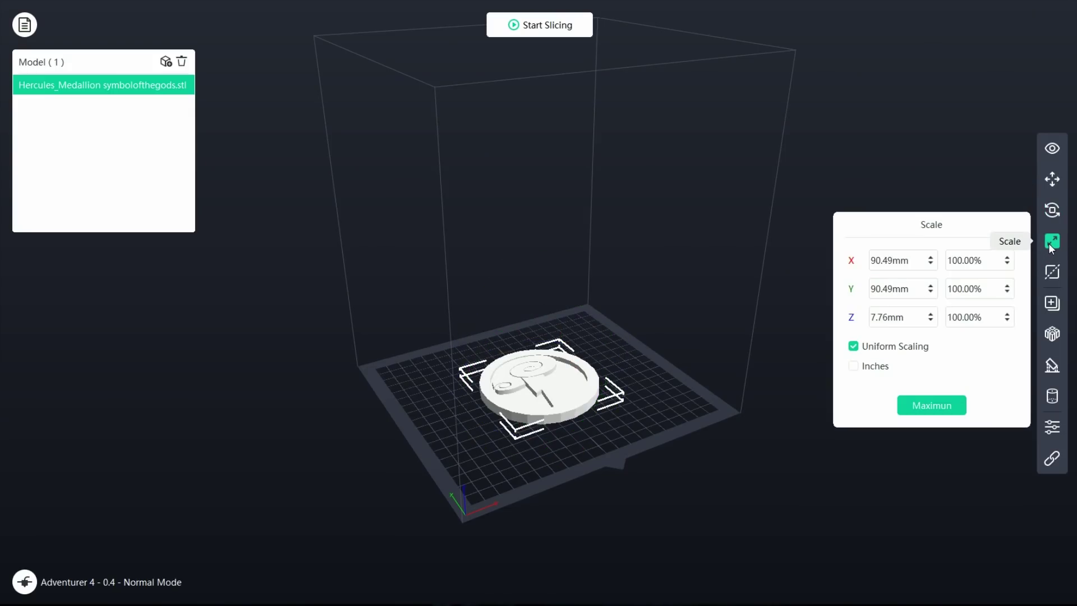
{"action": "left_click", "coordinate": [952, 406]}
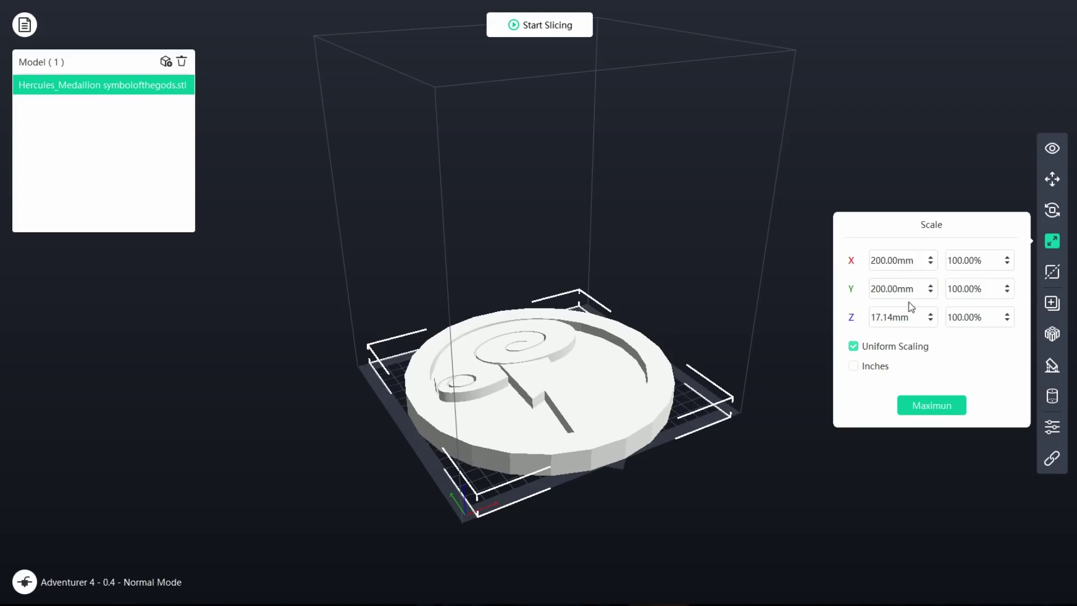
{"action": "left_click", "coordinate": [903, 177]}
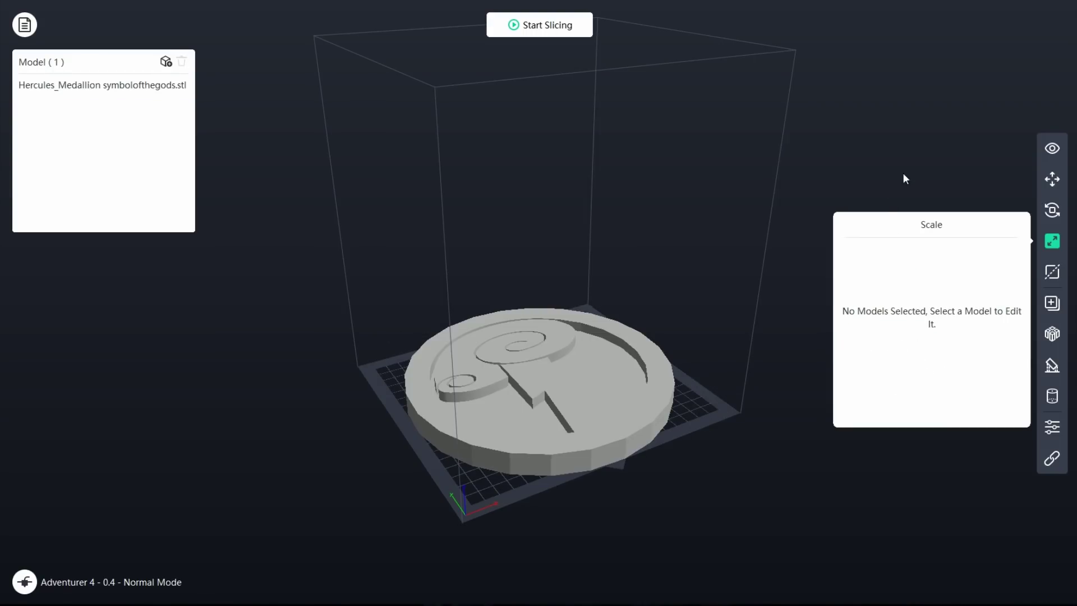
{"action": "left_click", "coordinate": [1052, 272]}
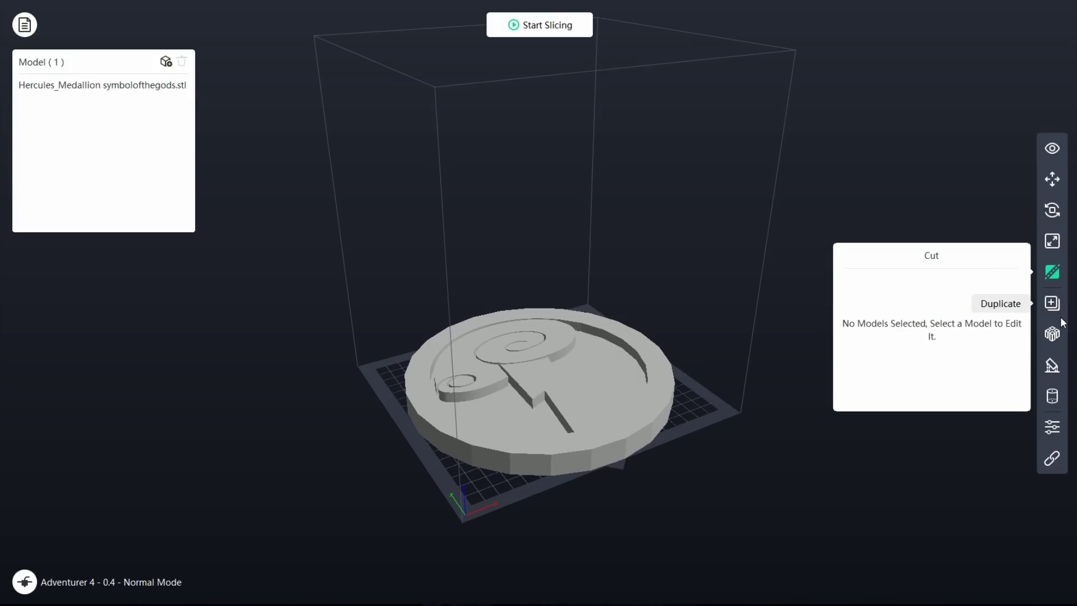
{"action": "left_click", "coordinate": [1052, 303]}
{"action": "left_click", "coordinate": [1050, 340]}
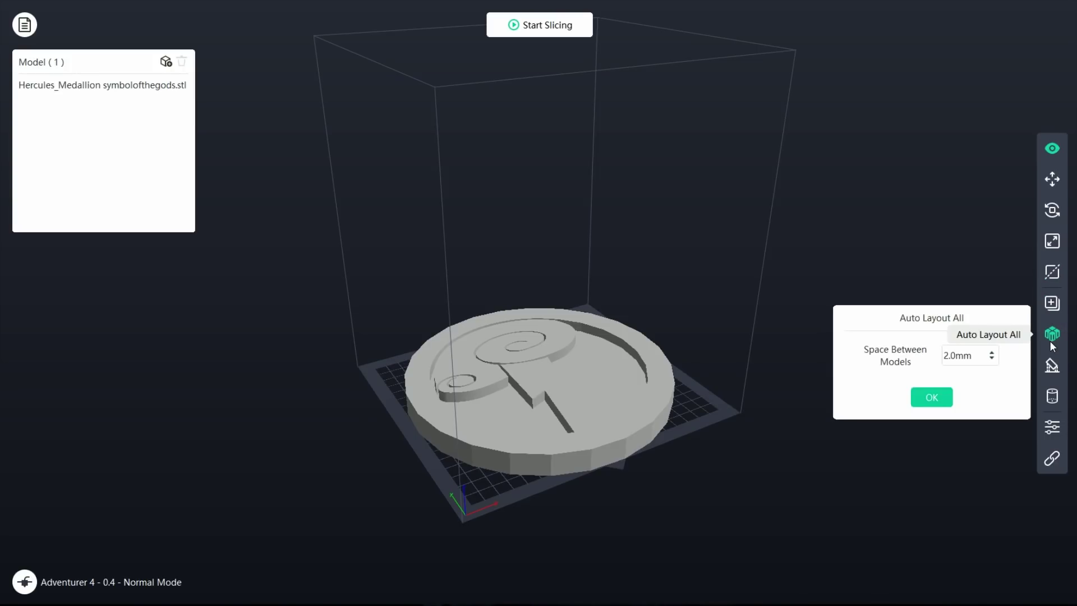
{"action": "left_click", "coordinate": [1052, 367]}
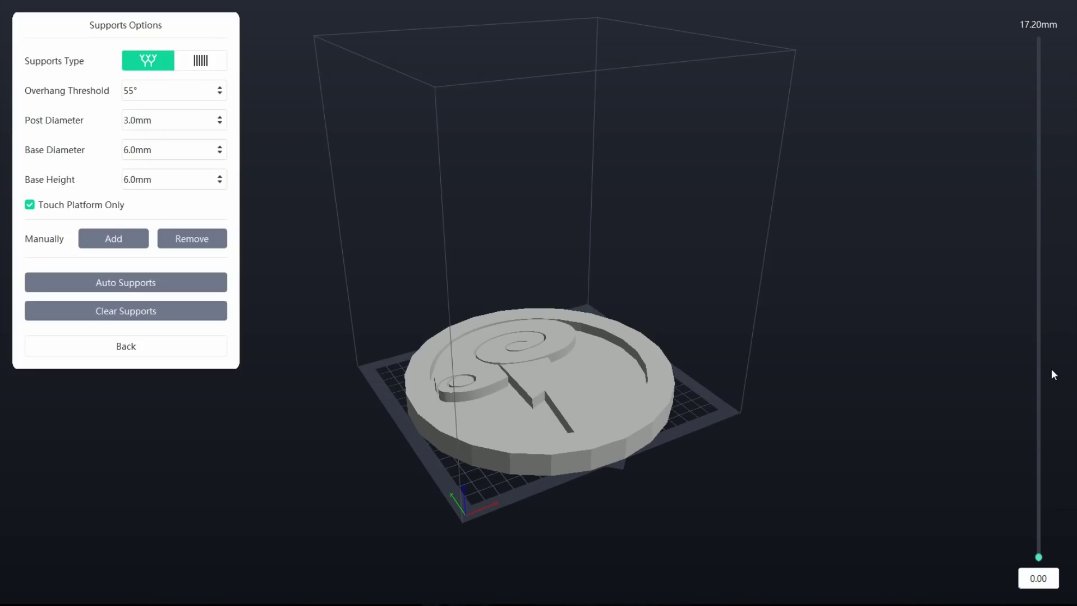
{"action": "left_click", "coordinate": [204, 346]}
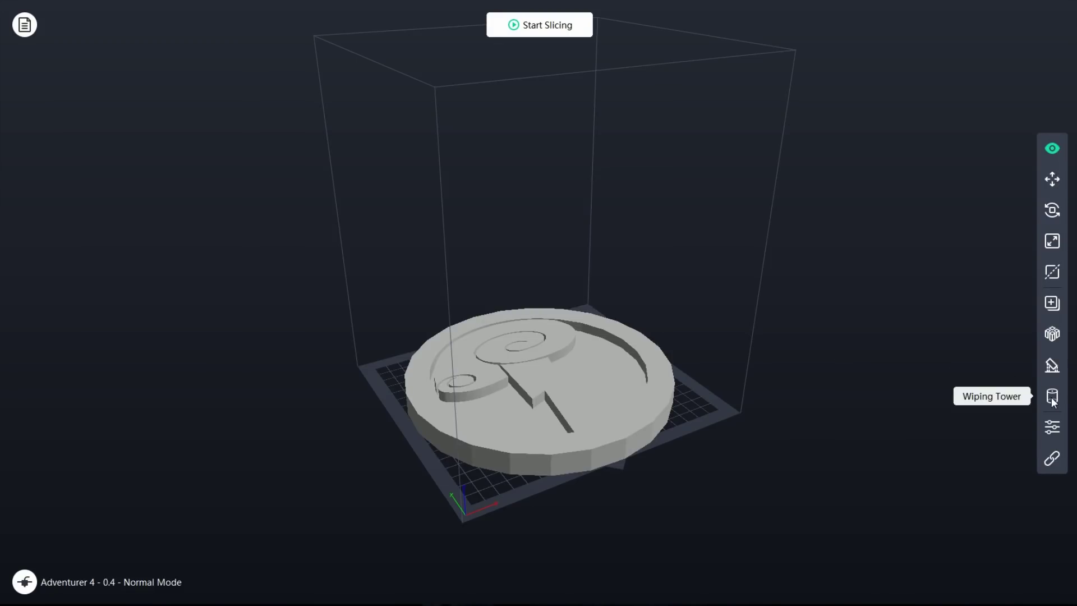
Scale the medallion down uniformly to about 77 mm in X and Y.
{"action": "left_click", "coordinate": [656, 386]}
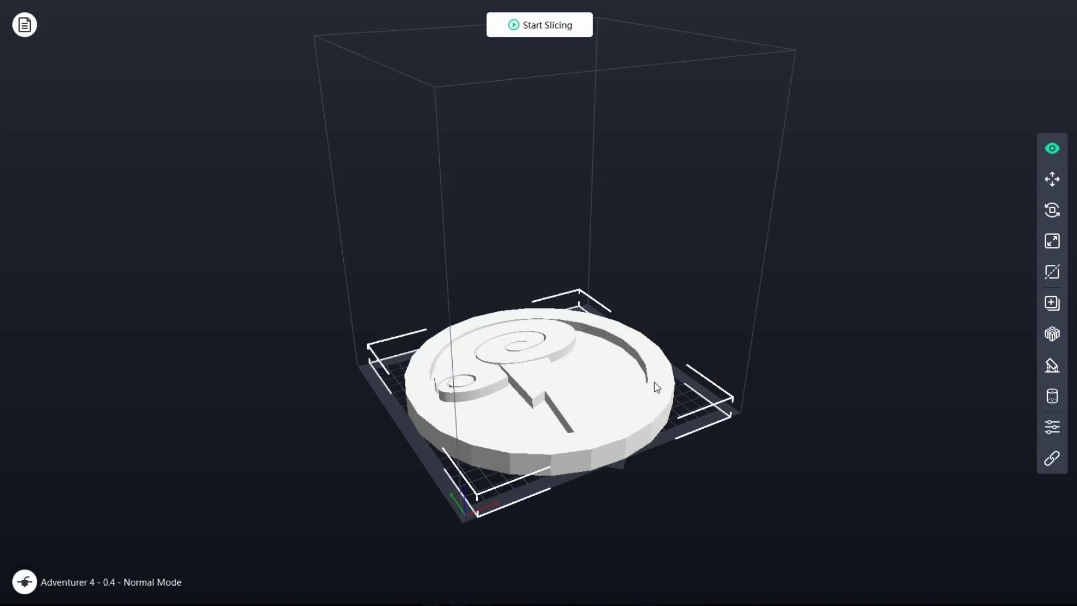
{"action": "right_click_drag", "start_coordinate": [655, 383], "coordinate": [628, 364]}
{"action": "right_click_drag", "start_coordinate": [689, 391], "coordinate": [714, 422]}
{"action": "left_click", "coordinate": [1053, 241]}
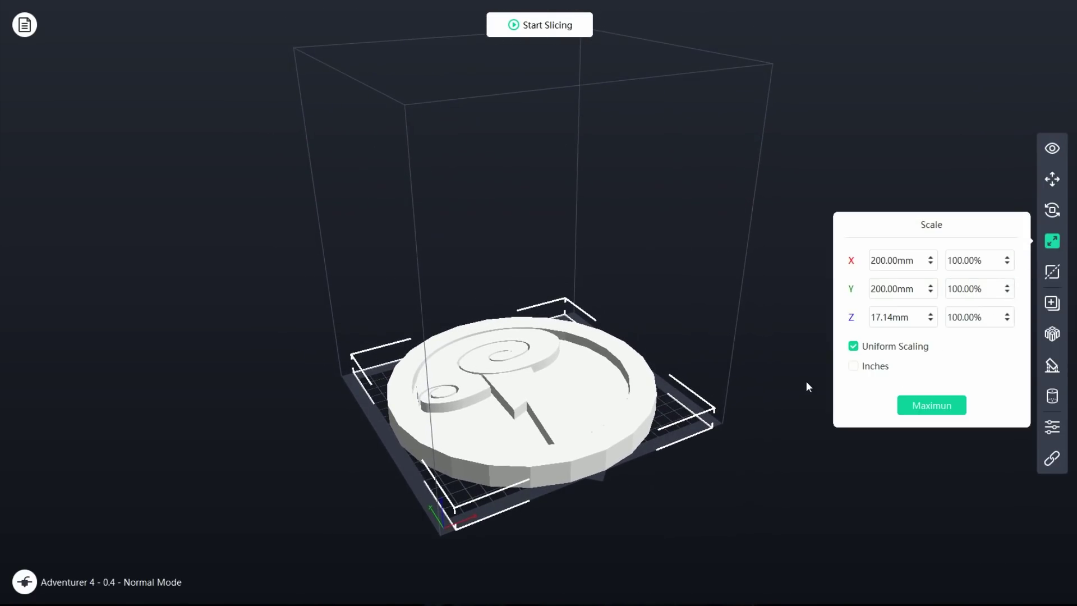
{"action": "left_click_drag", "start_coordinate": [656, 400], "coordinate": [1076, 498]}
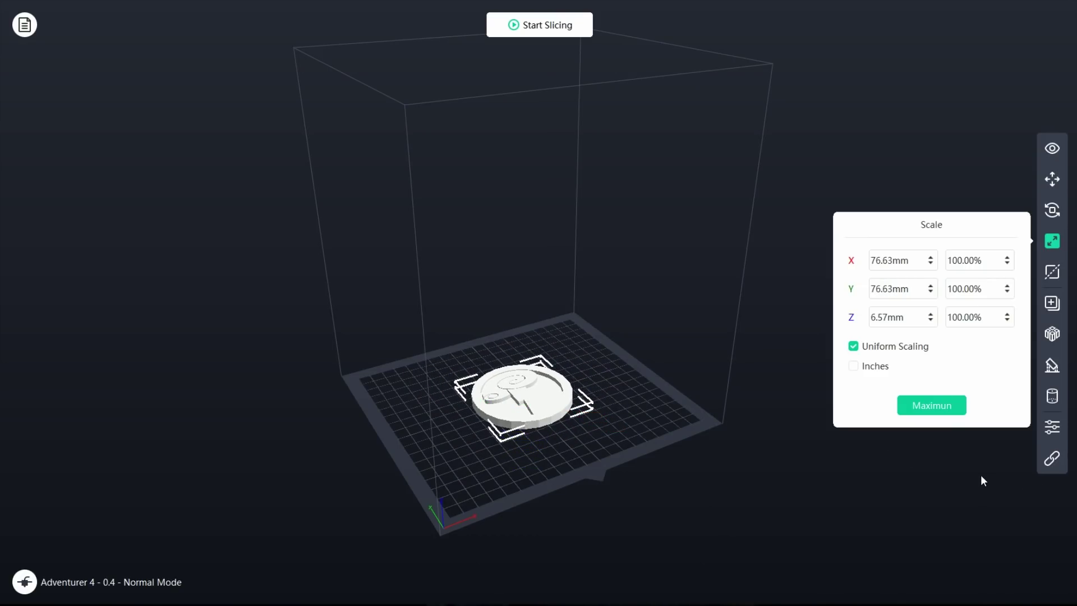
{"action": "left_click", "coordinate": [980, 176]}
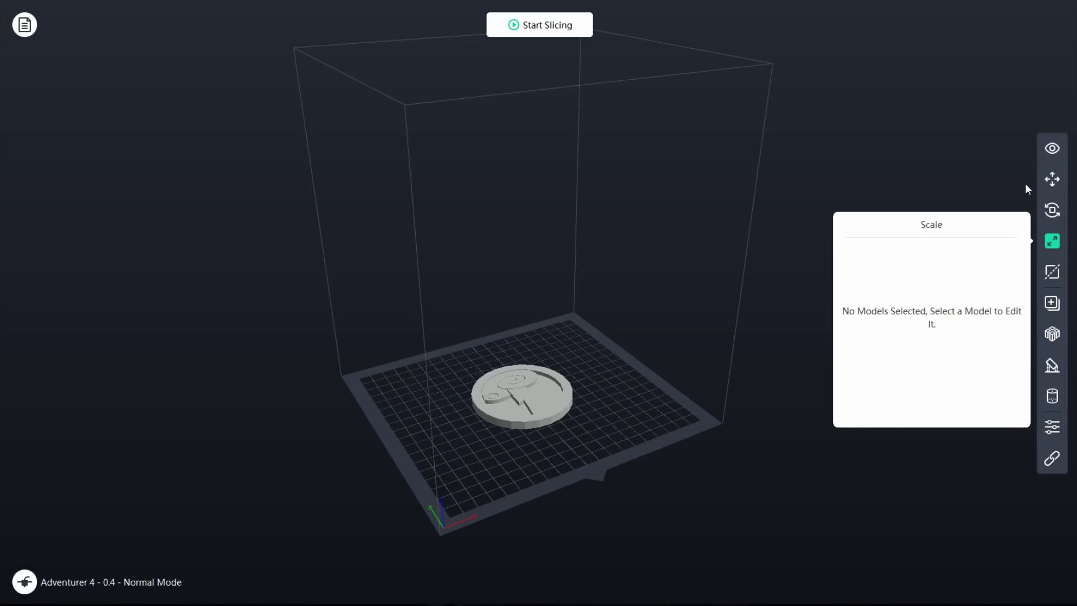
Slice the medallion and preview the sliced result with its detailed print settings expanded.
{"action": "key", "text": "ctrl+a"}
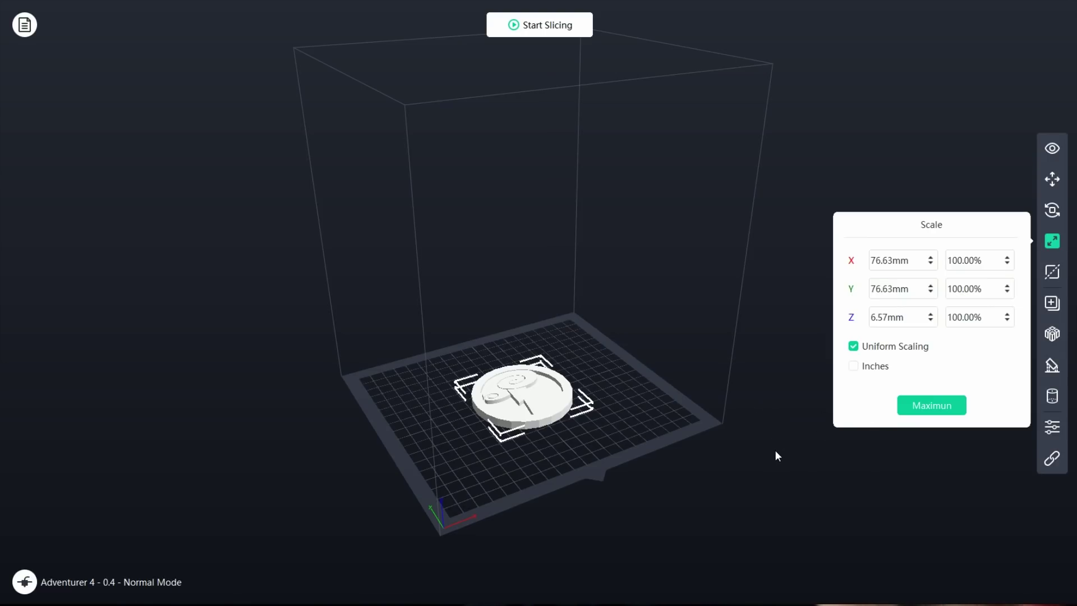
{"action": "key", "text": "ctrl+r"}
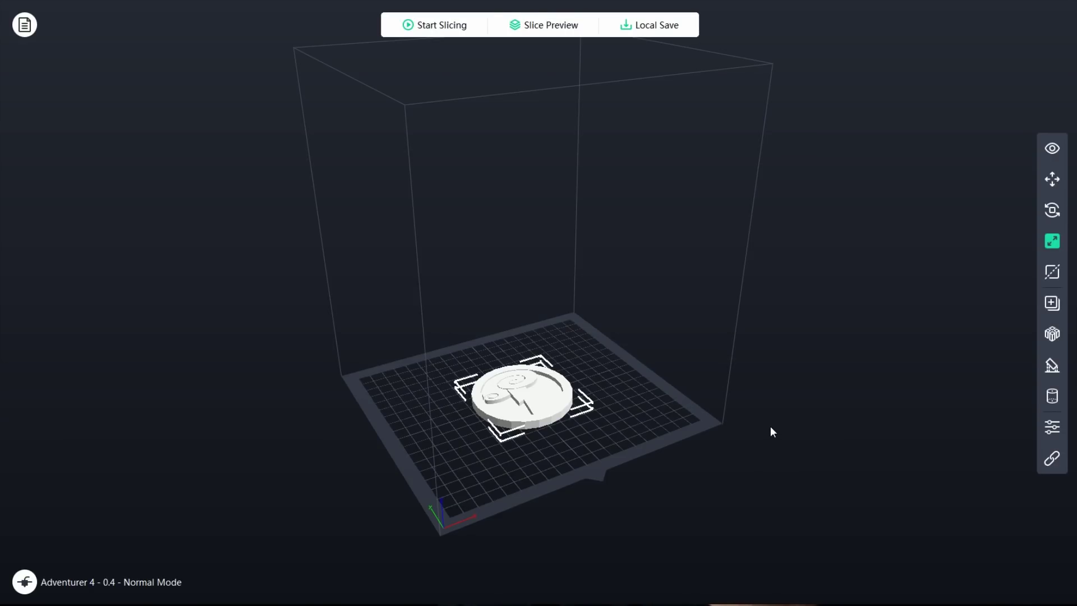
{"action": "left_click", "coordinate": [543, 25]}
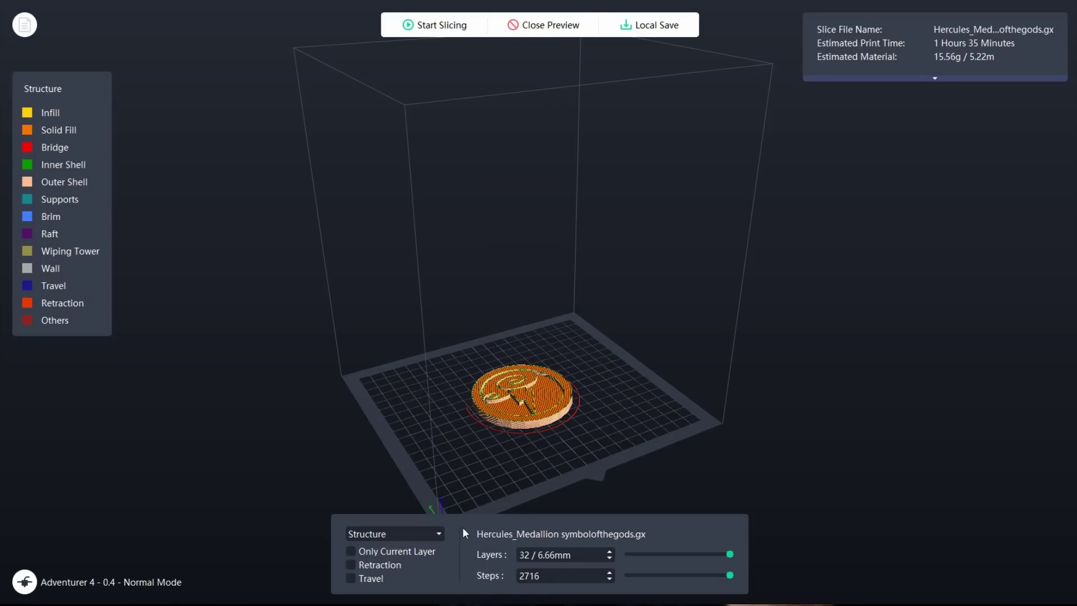
{"action": "left_click", "coordinate": [935, 78]}
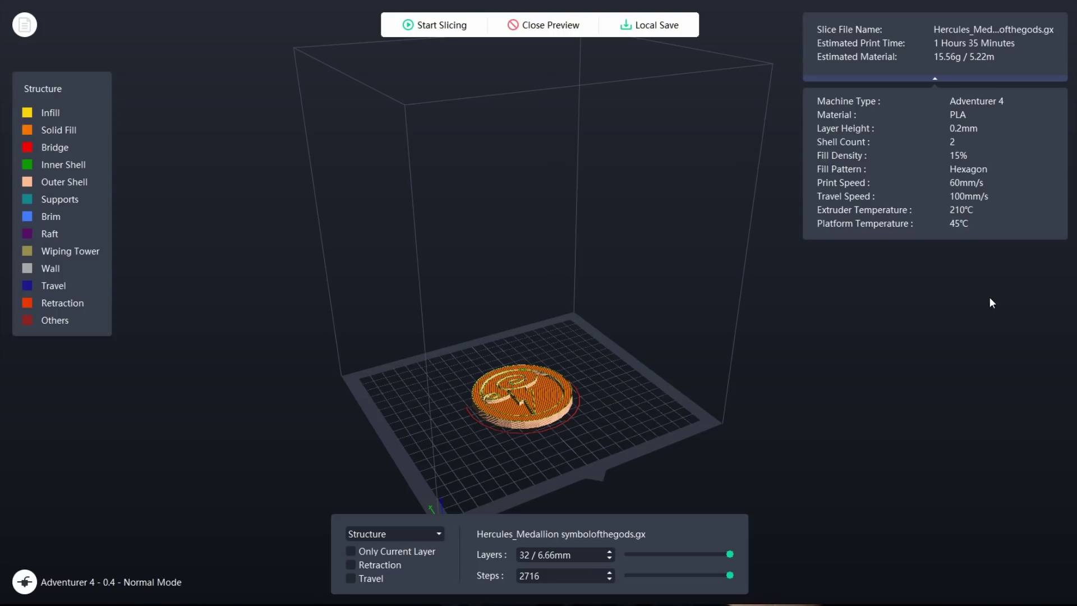
Open the save options for the sliced medallion file.
{"action": "left_click", "coordinate": [677, 34]}
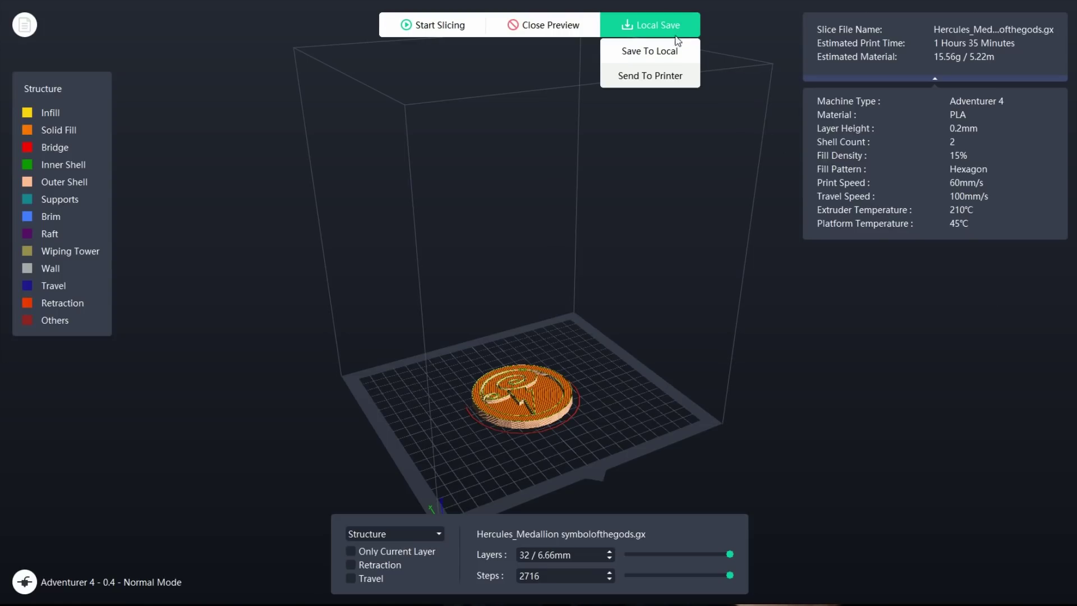